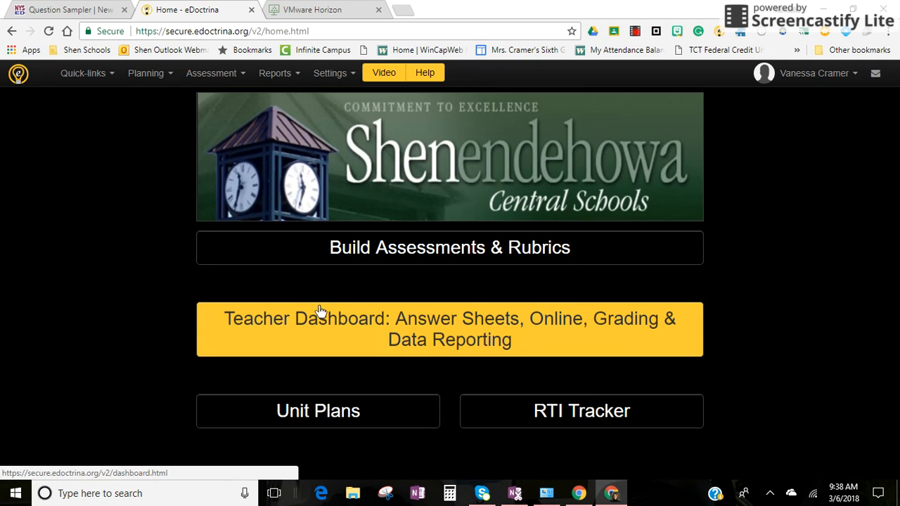
# Open the assessments list and filter it to the eDoctrina FREE items test bank and the subject English Language Arts.
pyautogui.click(345, 251)
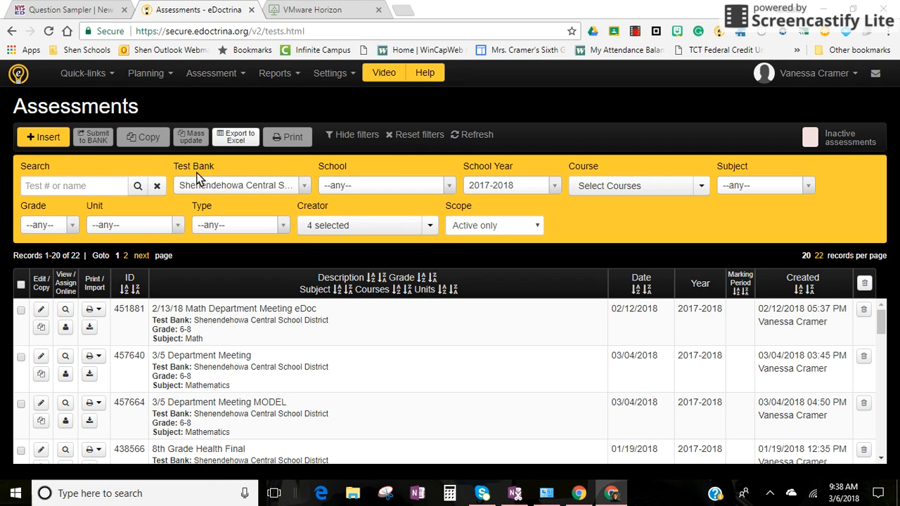
pyautogui.click(303, 183)
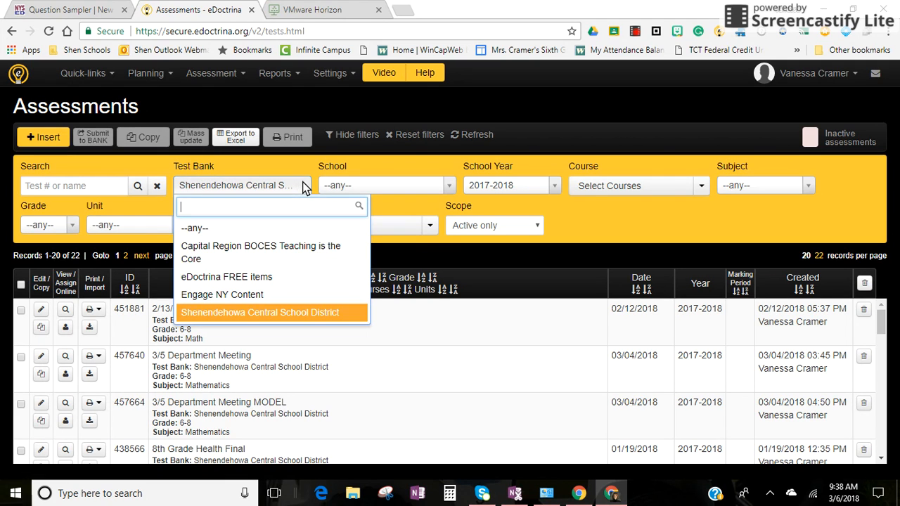
pyautogui.click(282, 276)
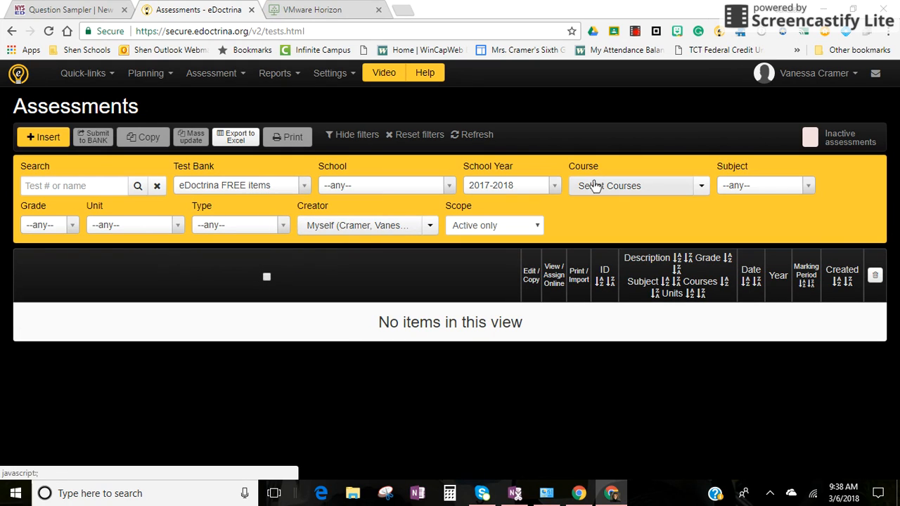
pyautogui.click(809, 185)
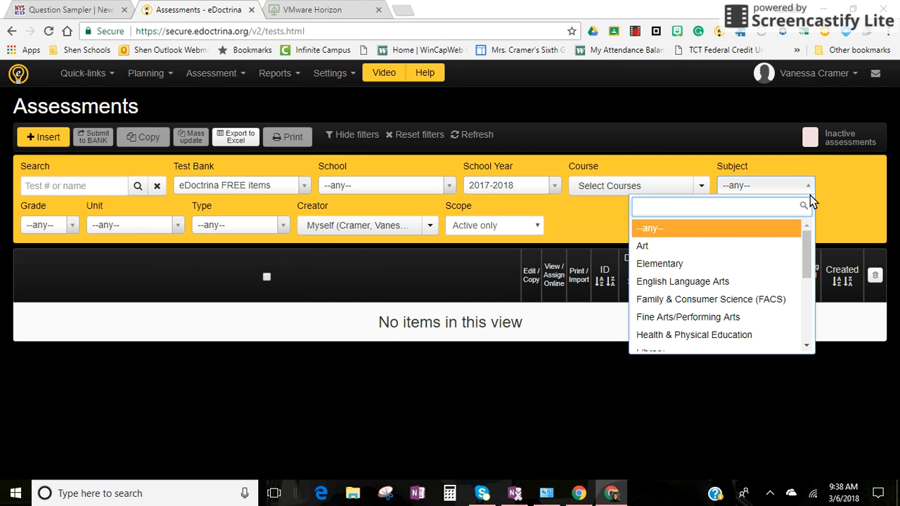
pyautogui.write('e')
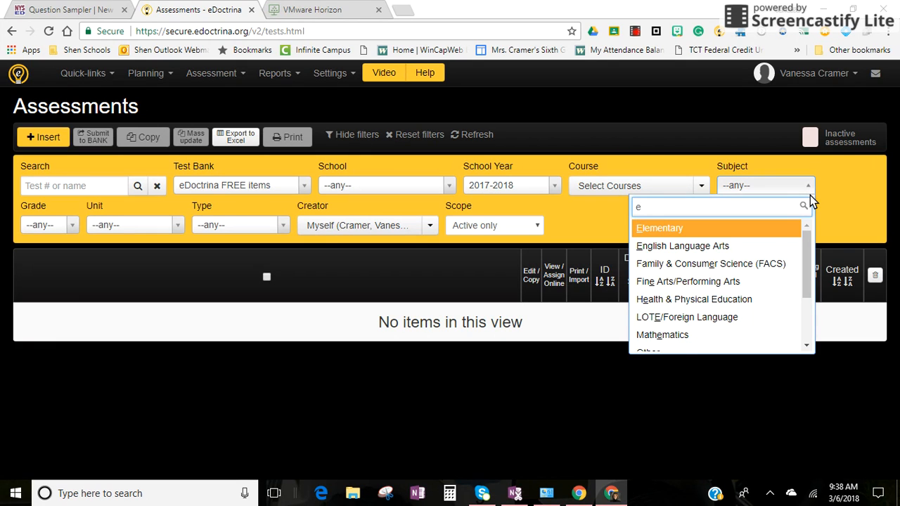
pyautogui.click(769, 246)
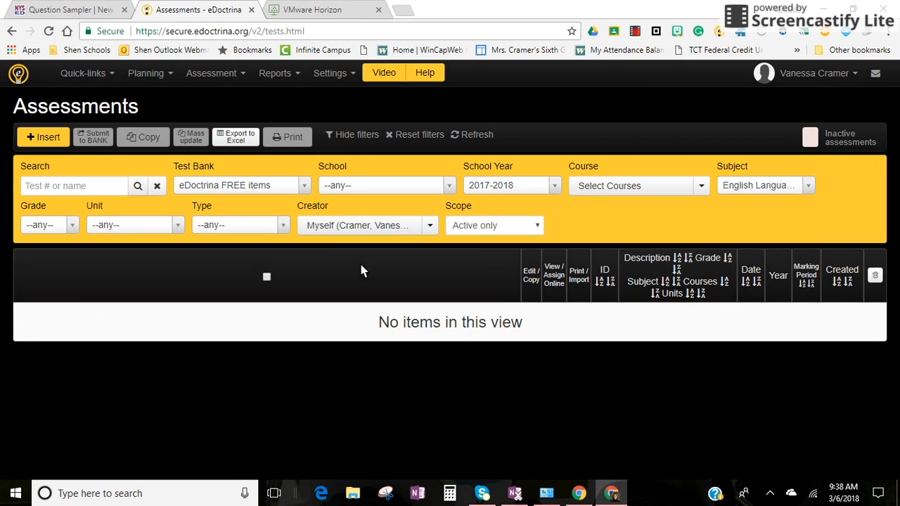
# Filter the assessments to grade 7 and remove the selected user from the creator filter.
pyautogui.click(72, 226)
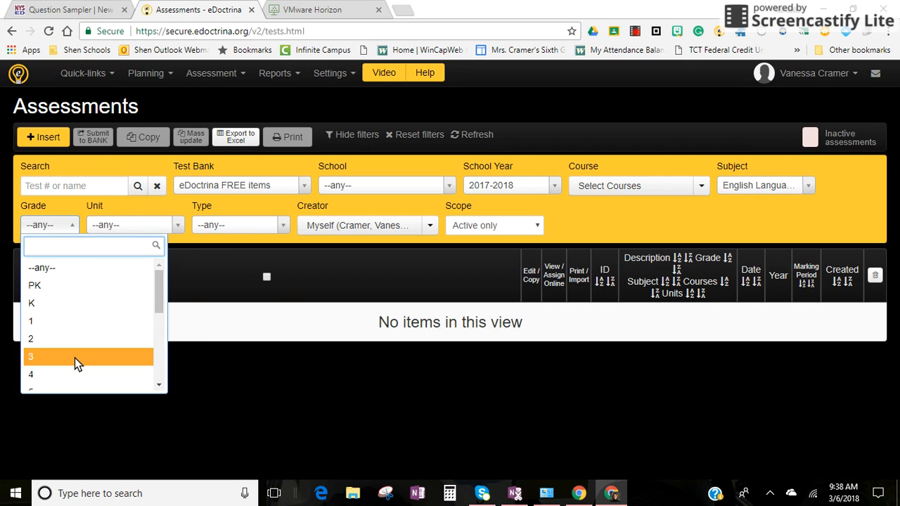
pyautogui.moveTo(161, 286); pyautogui.dragTo(160, 310)
pyautogui.click(121, 357)
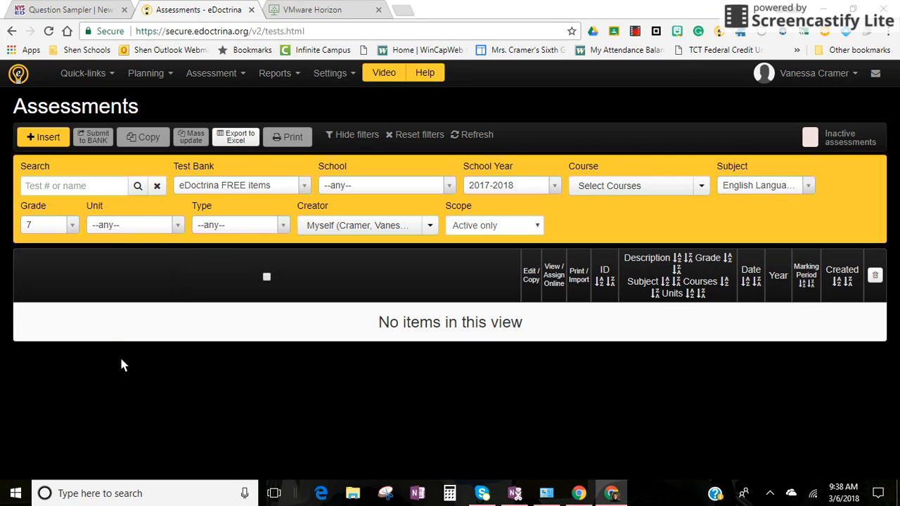
pyautogui.click(430, 225)
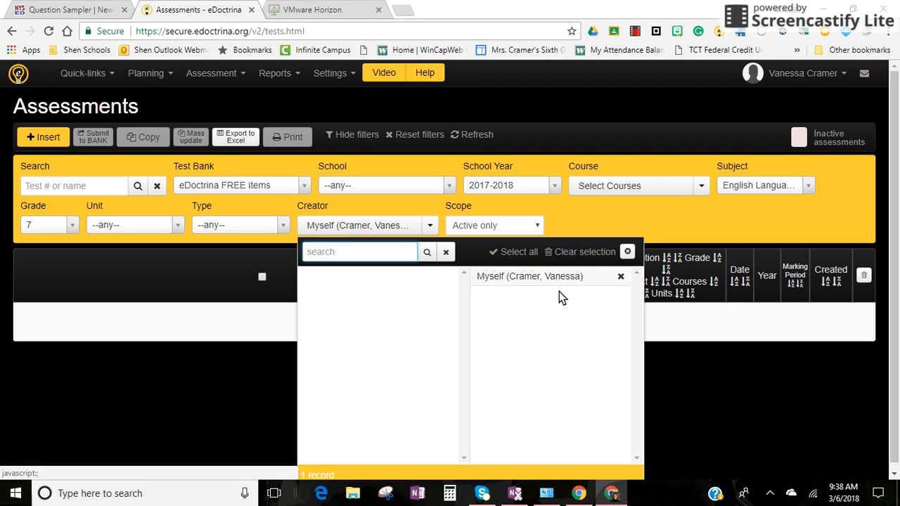
pyautogui.click(621, 276)
pyautogui.click(628, 251)
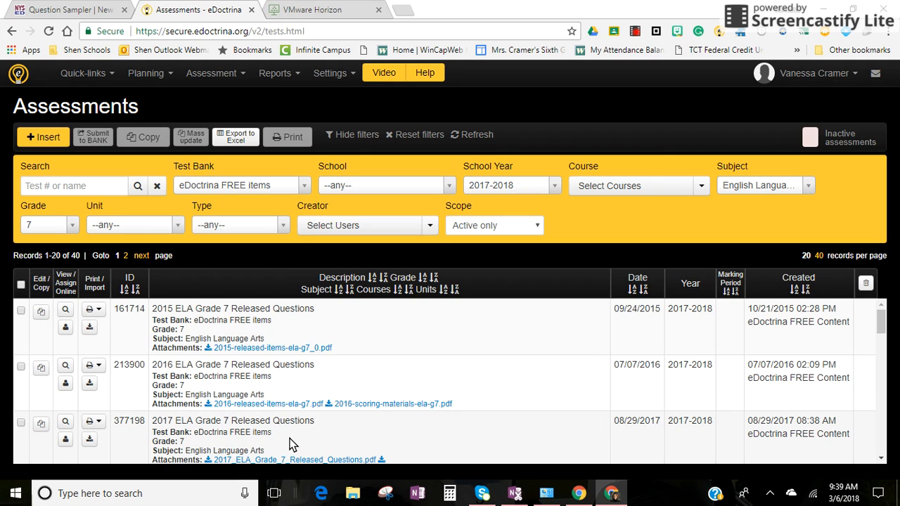
# Preview the 2015 ELA Grade 7 Released Questions as an online test, look through it, and close the preview.
pyautogui.moveTo(880, 319)
pyautogui.mouseDown()
pyautogui.moveTo(884, 390)
pyautogui.moveTo(887, 320)
pyautogui.mouseUp()
pyautogui.click(65, 311)
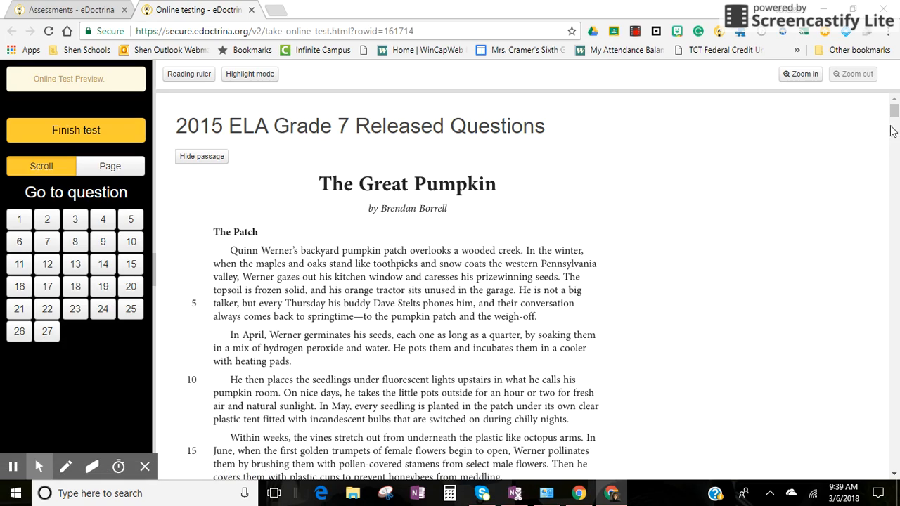
pyautogui.moveTo(893, 113)
pyautogui.mouseDown()
pyautogui.moveTo(894, 331)
pyautogui.moveTo(897, 104)
pyautogui.mouseUp()
pyautogui.click(252, 10)
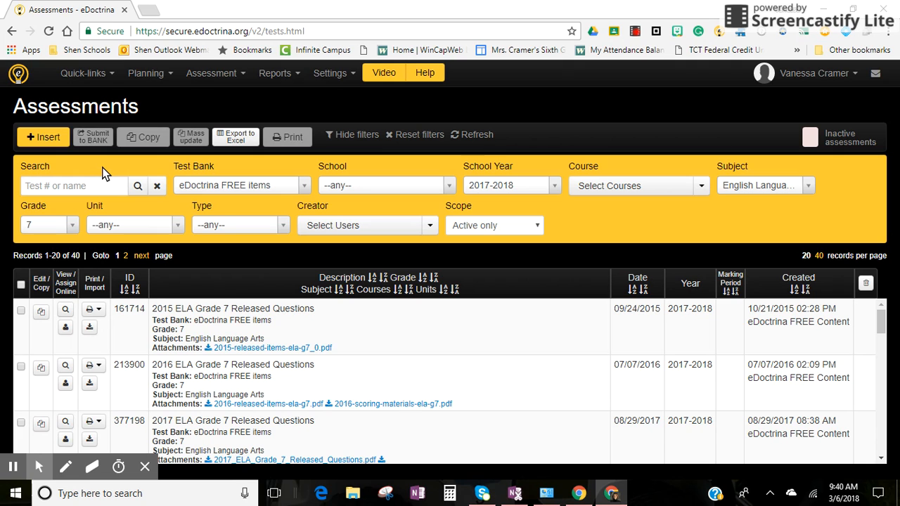
# Start a new assessment named "7 ELA eDoc TEST" and set its grade to 7.
pyautogui.click(53, 137)
pyautogui.click(265, 156)
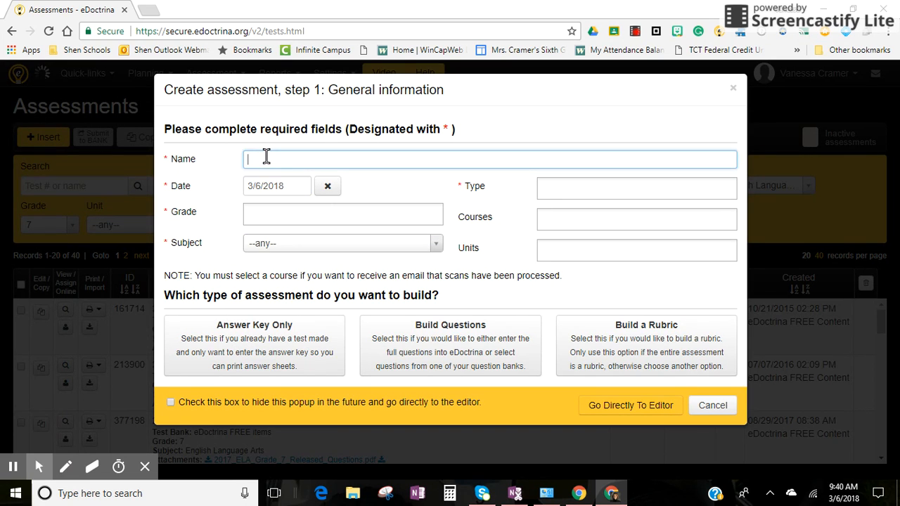
pyautogui.write('7 ELA eDoc TEST')
pyautogui.click(267, 215)
pyautogui.write('7')
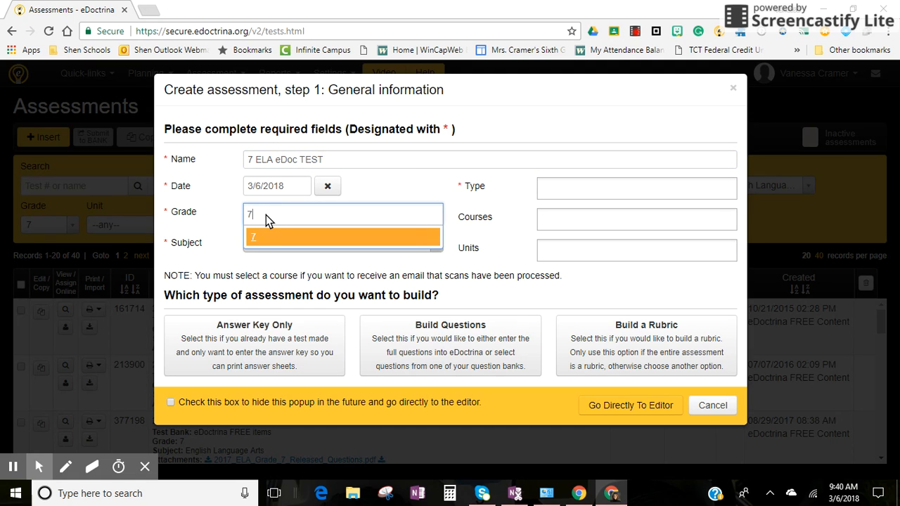
pyautogui.click(262, 236)
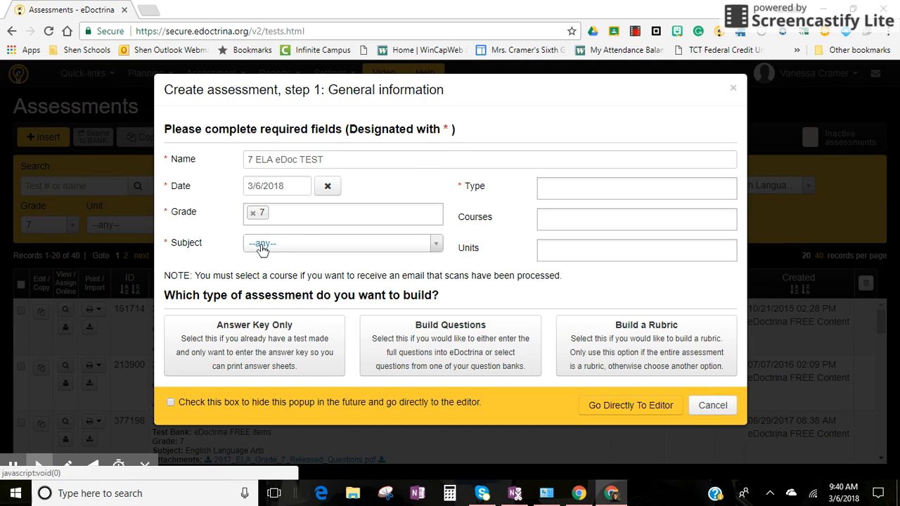
# Set the new assessment's subject to English Language Arts and its type to Teacher.
pyautogui.click(261, 246)
pyautogui.write('e')
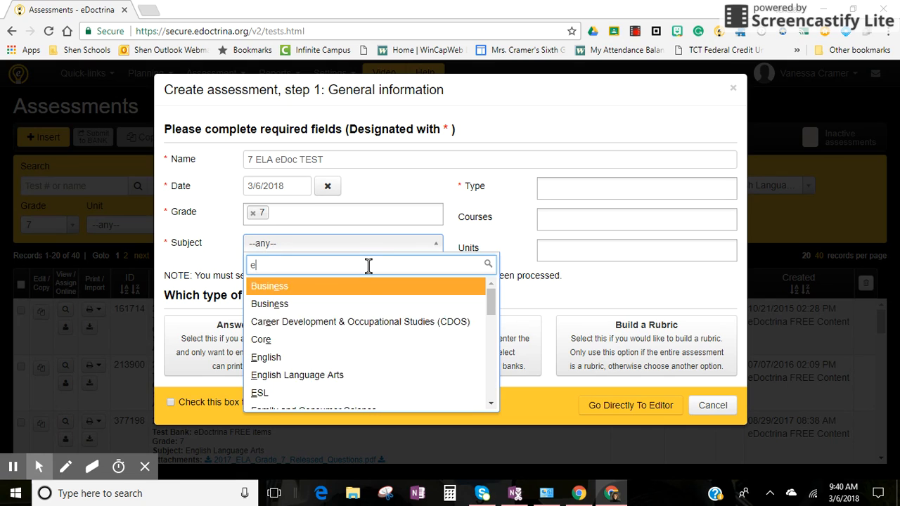
pyautogui.write('n')
pyautogui.click(355, 338)
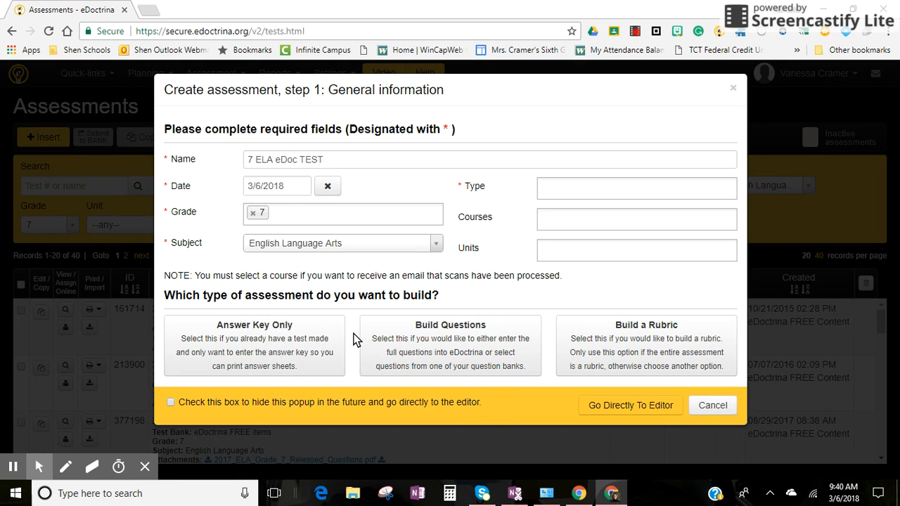
pyautogui.click(590, 187)
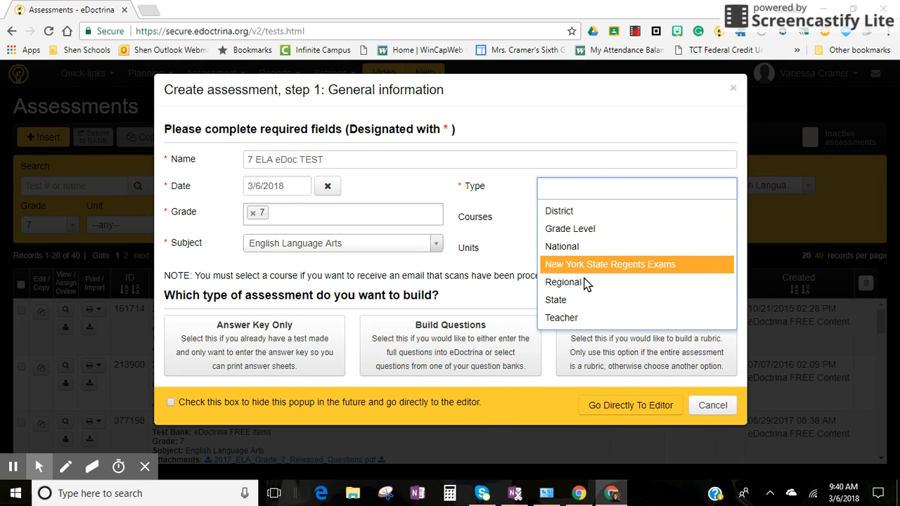
pyautogui.click(573, 319)
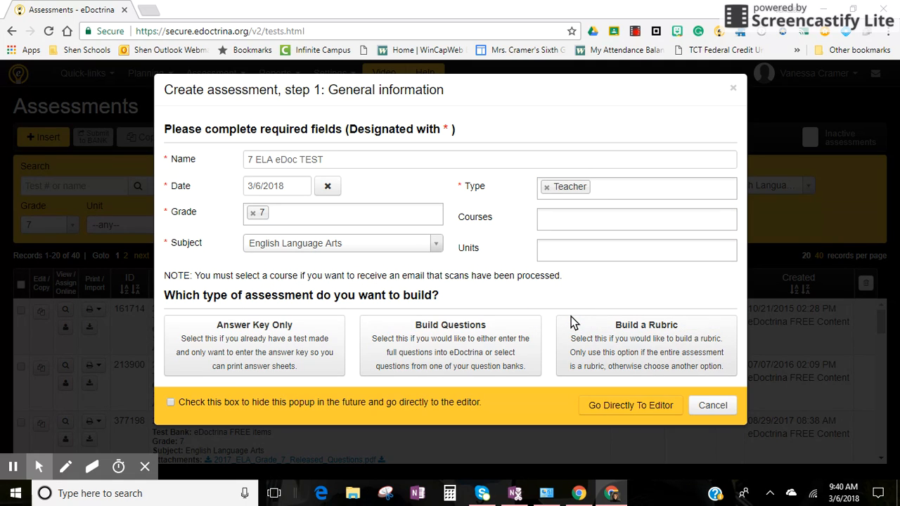
# Choose to build the assessment's questions from a question bank and switch the bank to advanced search.
pyautogui.click(422, 334)
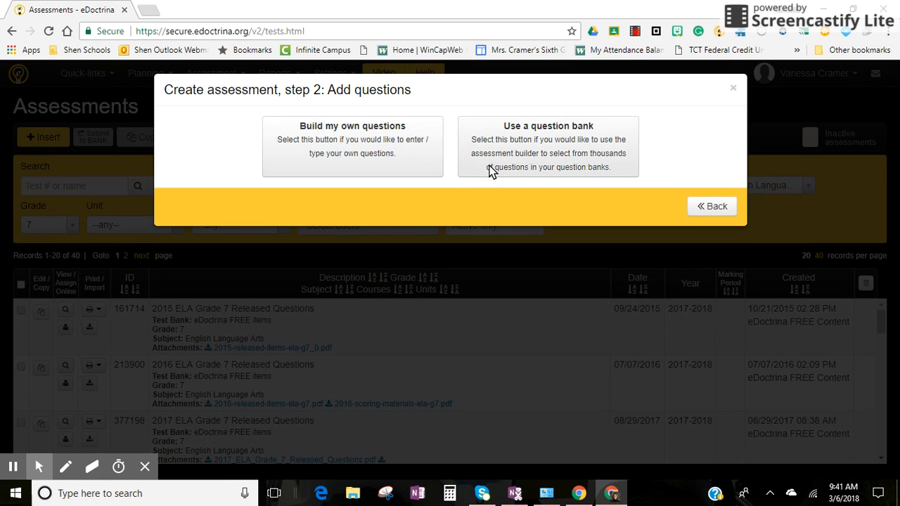
pyautogui.click(492, 171)
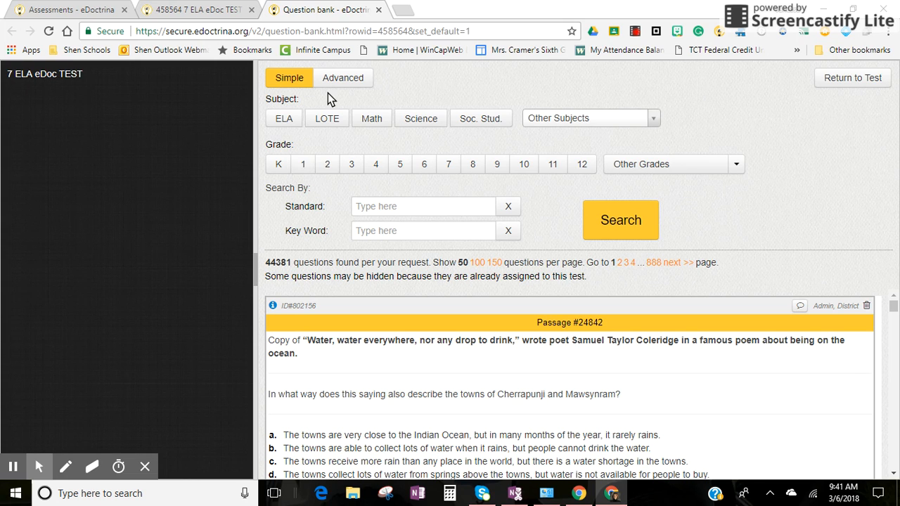
pyautogui.click(362, 80)
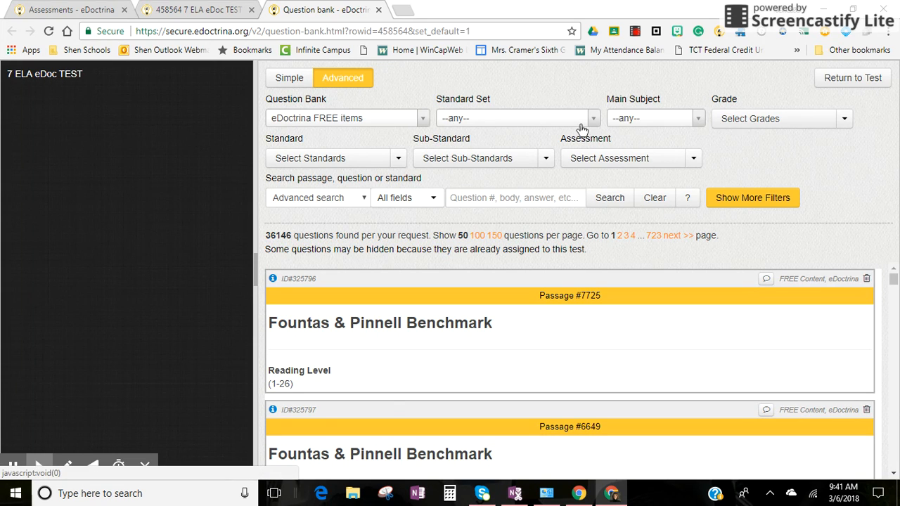
# Filter the question bank by main subject ELA and grade 7.
pyautogui.click(696, 123)
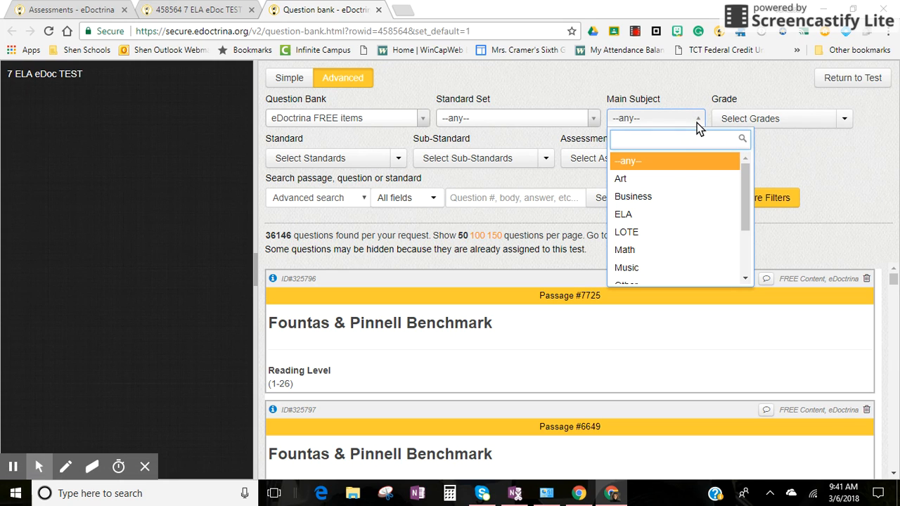
pyautogui.click(669, 213)
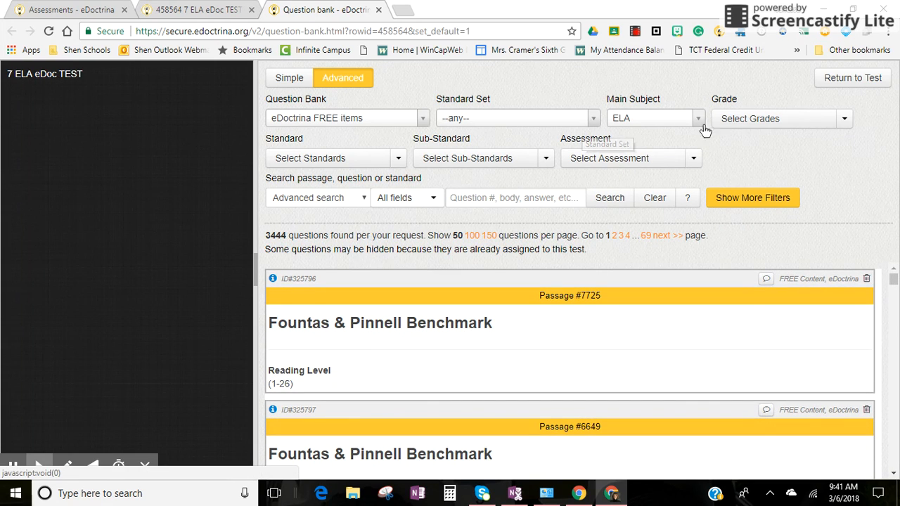
pyautogui.click(843, 118)
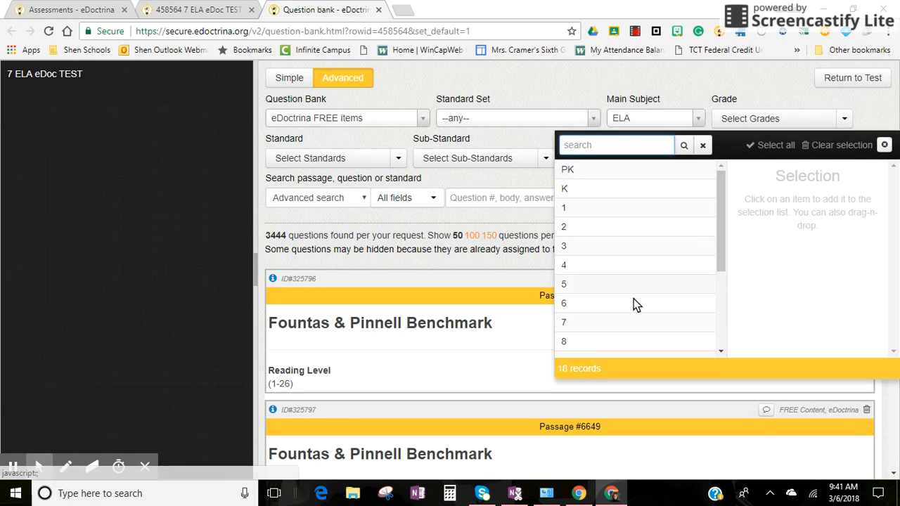
pyautogui.click(617, 327)
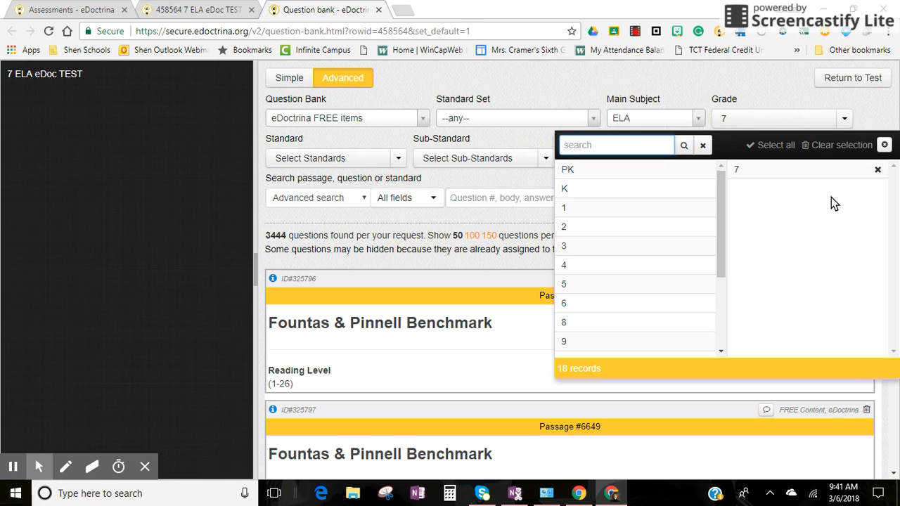
pyautogui.click(884, 145)
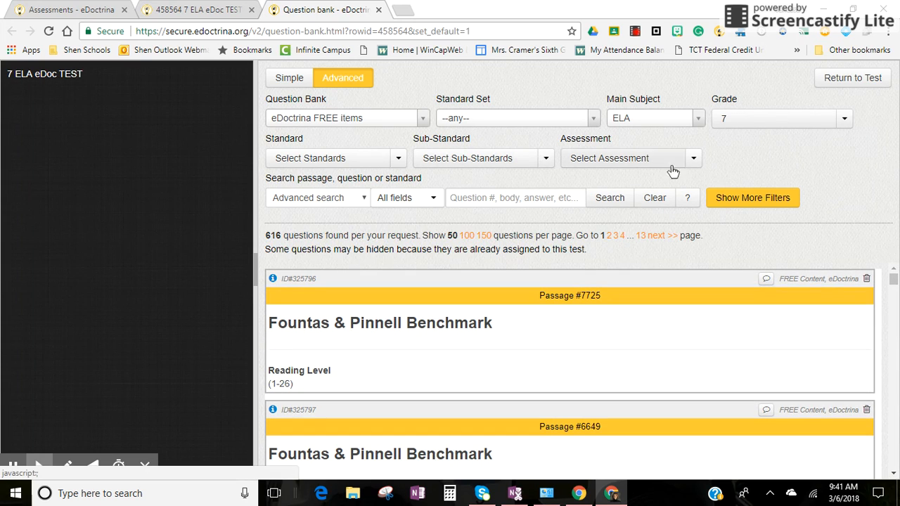
# Limit the question bank to the assessment 2015 ELA Grade 7 Released Questions (161714).
pyautogui.click(696, 160)
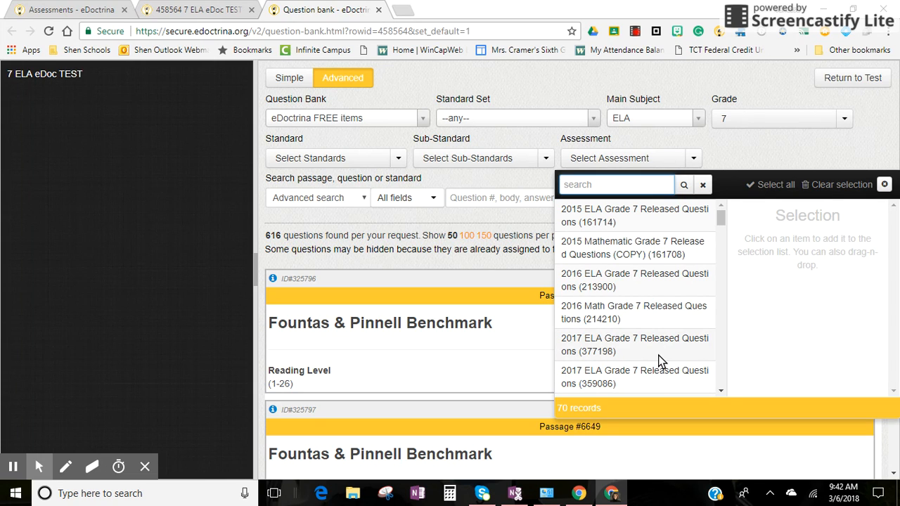
pyautogui.click(646, 218)
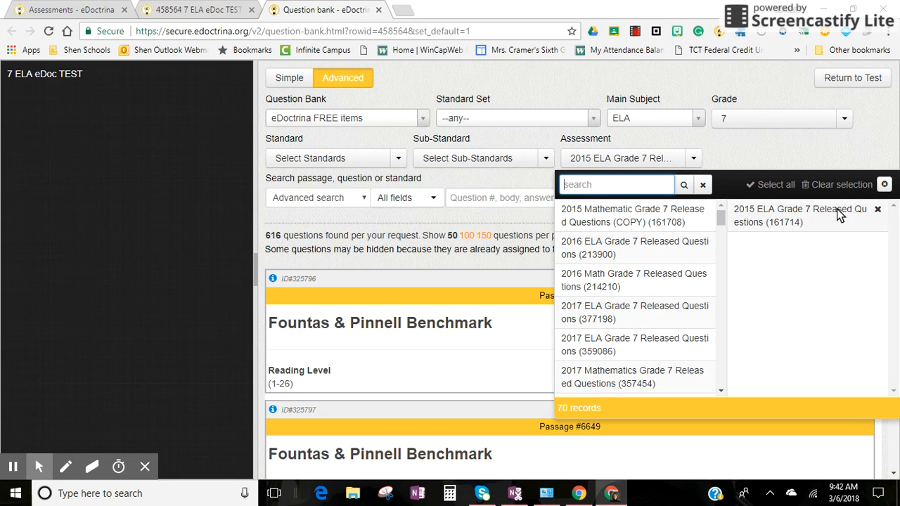
pyautogui.click(882, 183)
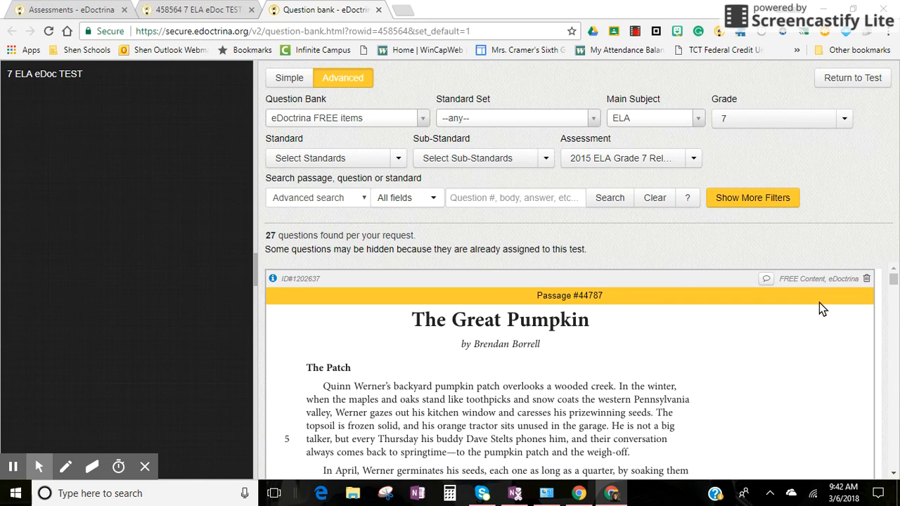
# Look through the passages and questions of the 2015 ELA Grade 7 released assessment.
pyautogui.click(893, 472)
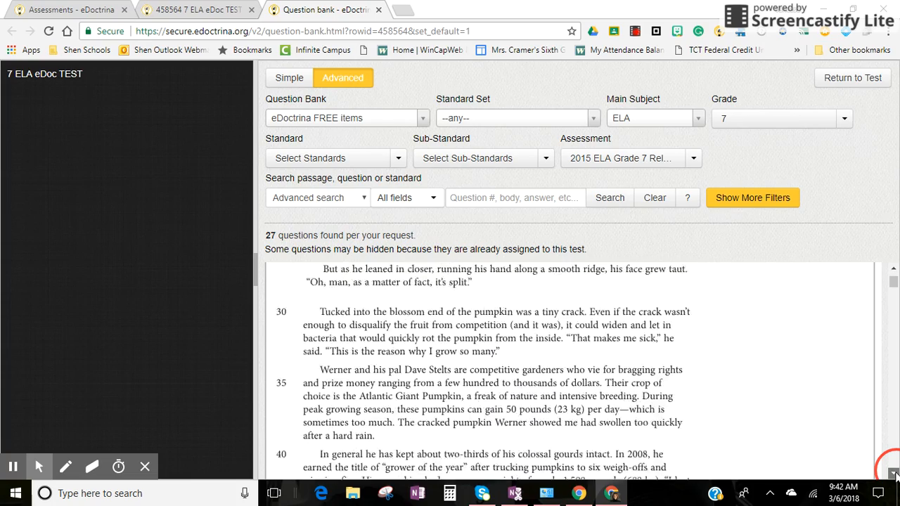
pyautogui.click(895, 452)
pyautogui.click(896, 452)
pyautogui.click(896, 452)
pyautogui.click(896, 452)
pyautogui.click(896, 452)
pyautogui.click(896, 451)
pyautogui.click(896, 452)
pyautogui.click(896, 452)
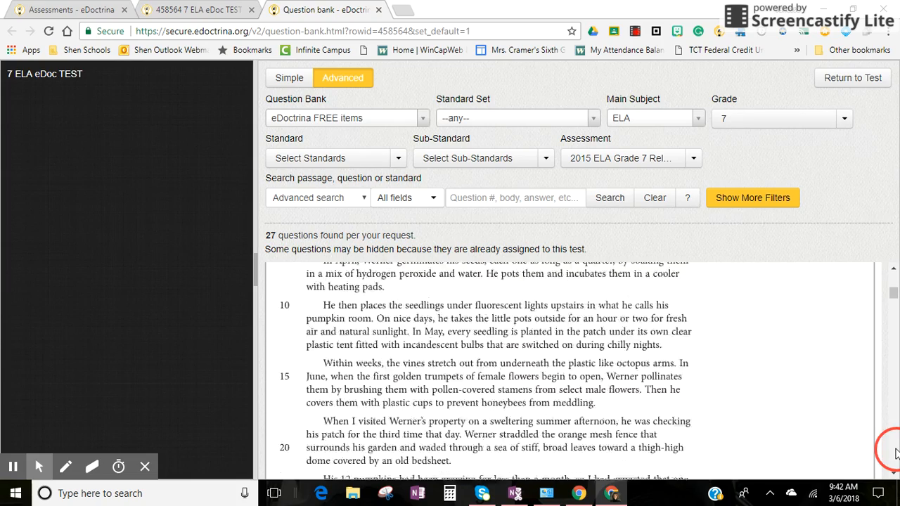
pyautogui.click(896, 452)
pyautogui.moveTo(894, 301); pyautogui.dragTo(894, 454)
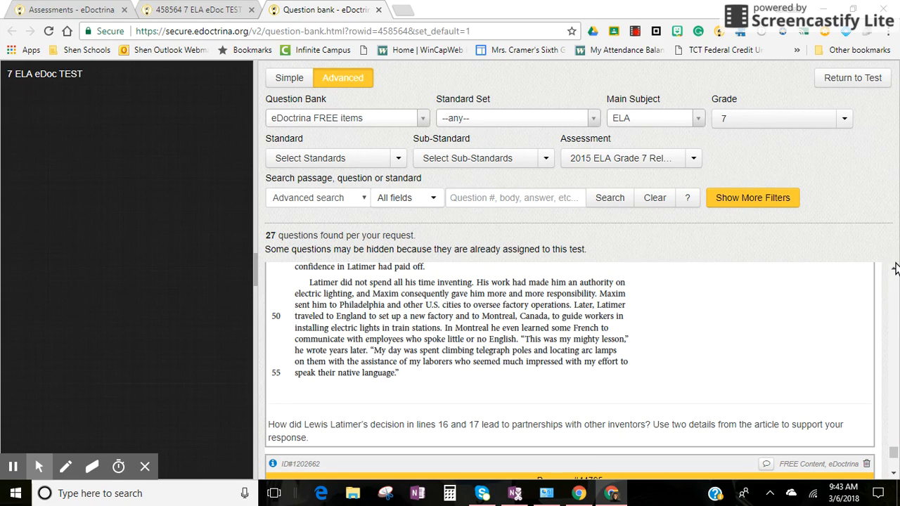
# Add the Lewis Latimer passage (#44795) to the test together with all of its linked questions.
pyautogui.click(501, 365)
pyautogui.moveTo(501, 369); pyautogui.dragTo(27, 106)
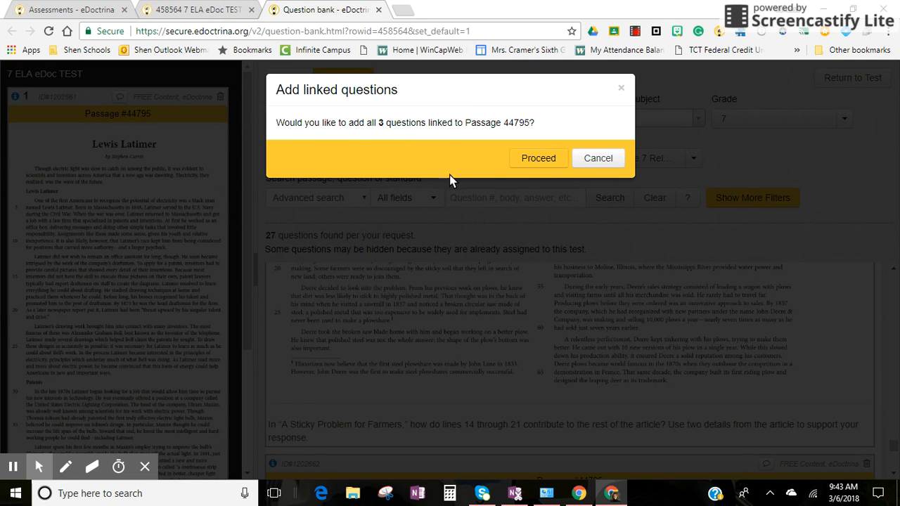
pyautogui.click(538, 156)
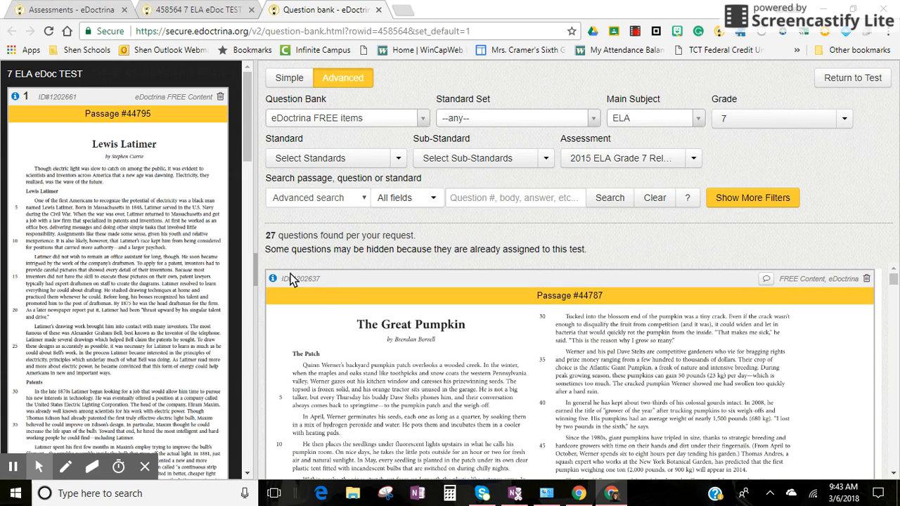
# Add The Great Pumpkin passage (#44787) to the test together with all of its linked questions.
pyautogui.click(440, 336)
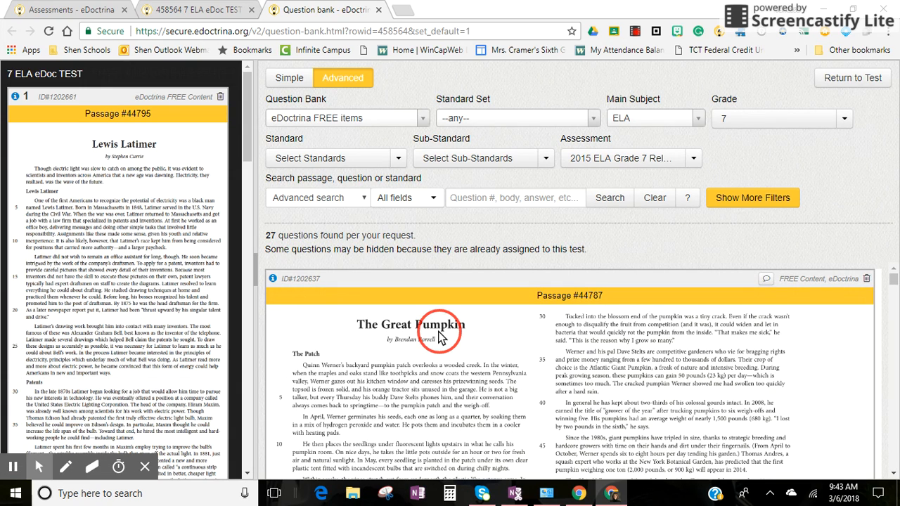
pyautogui.moveTo(439, 336); pyautogui.dragTo(59, 94)
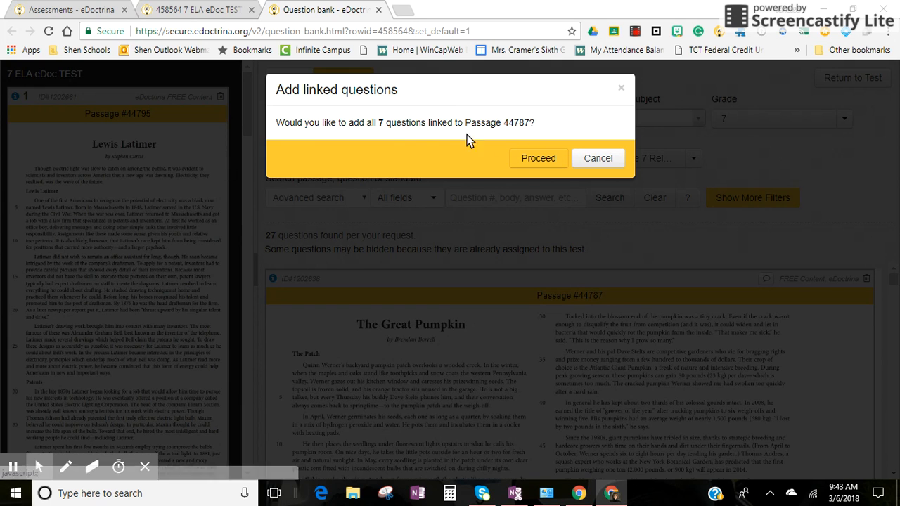
pyautogui.click(536, 157)
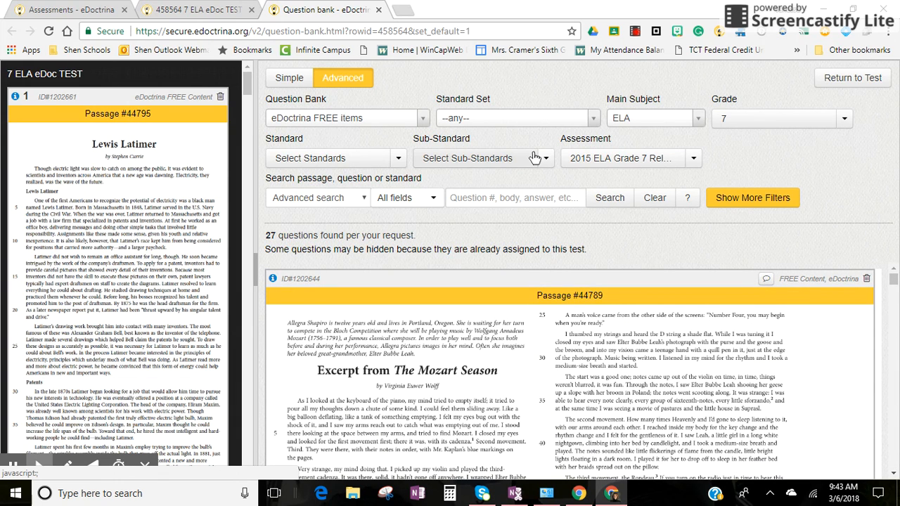
# Return from the question bank to the assessment and look through its added passages, questions and linked standards.
pyautogui.click(853, 78)
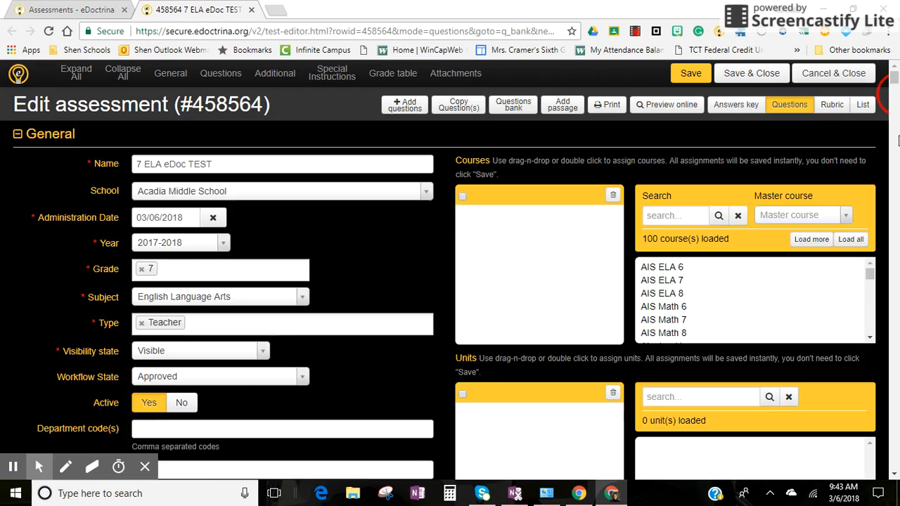
pyautogui.scroll(-6, 892, 159)
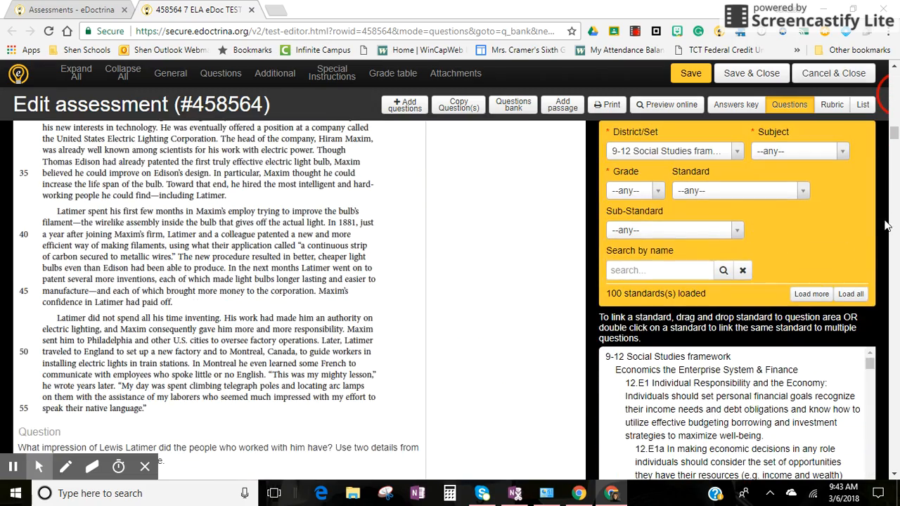
pyautogui.scroll(-5, 891, 203)
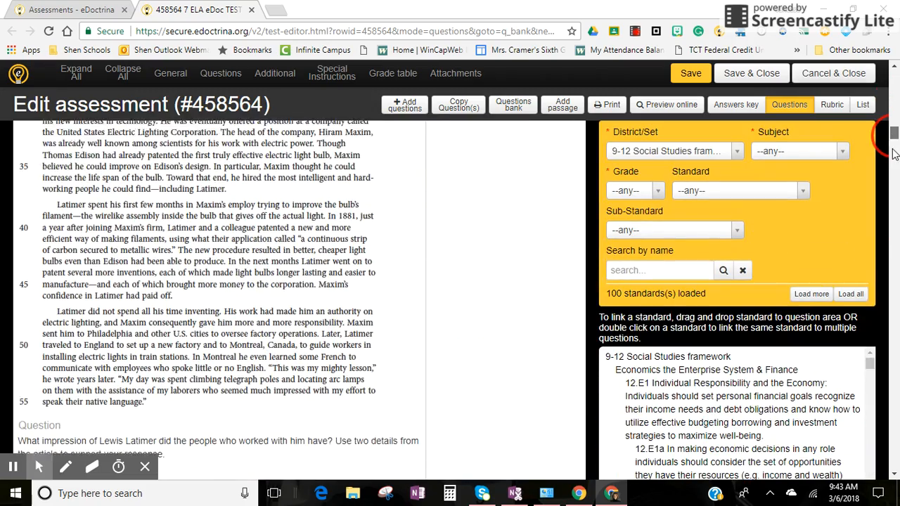
pyautogui.scroll(-15, 894, 199)
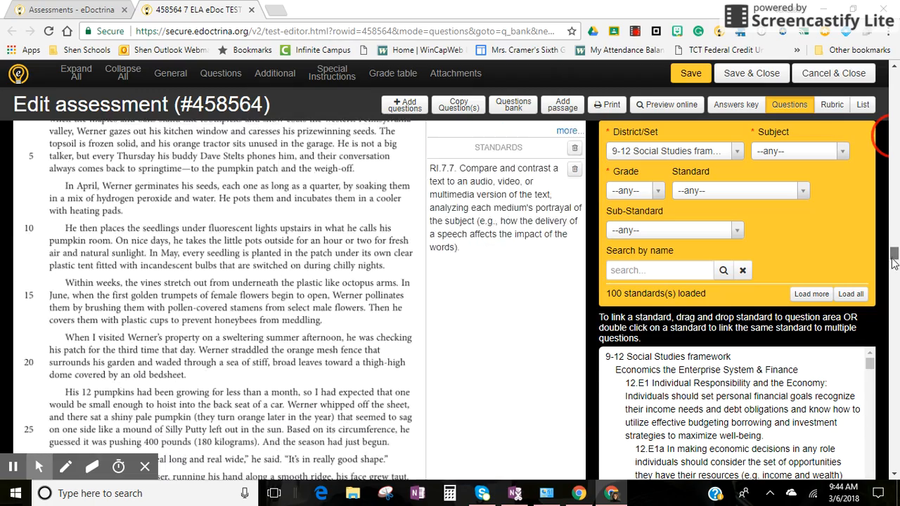
pyautogui.moveTo(898, 206); pyautogui.dragTo(892, 76)
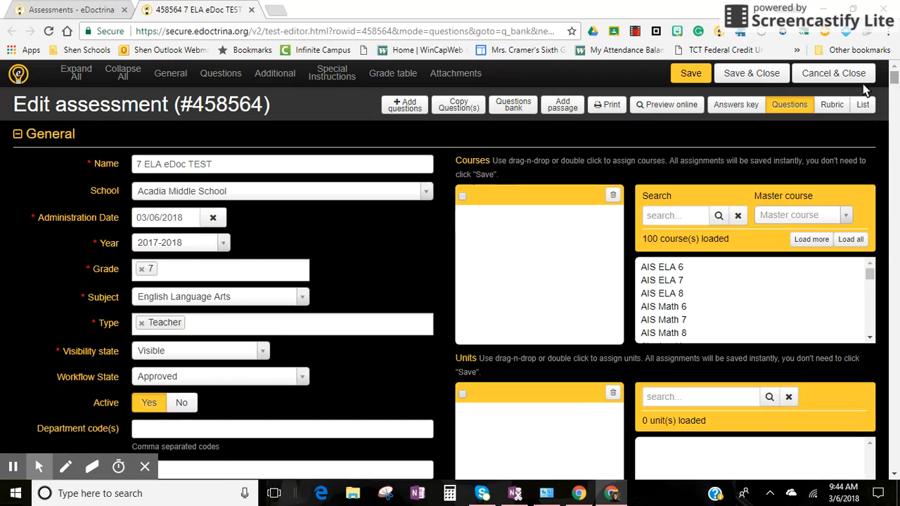
# Preview the assessment online in a maximized window, checking question 1 and the Lewis Latimer passage, and close the preview.
pyautogui.click(669, 106)
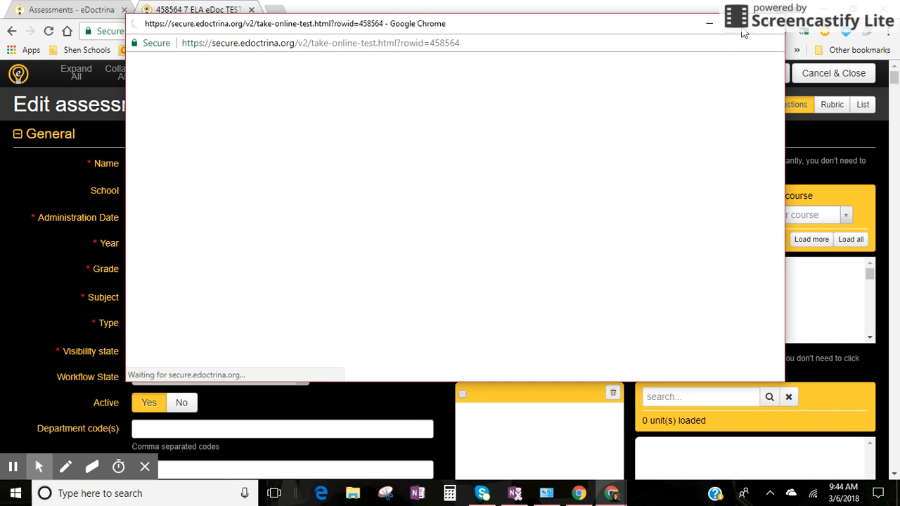
pyautogui.click(742, 24)
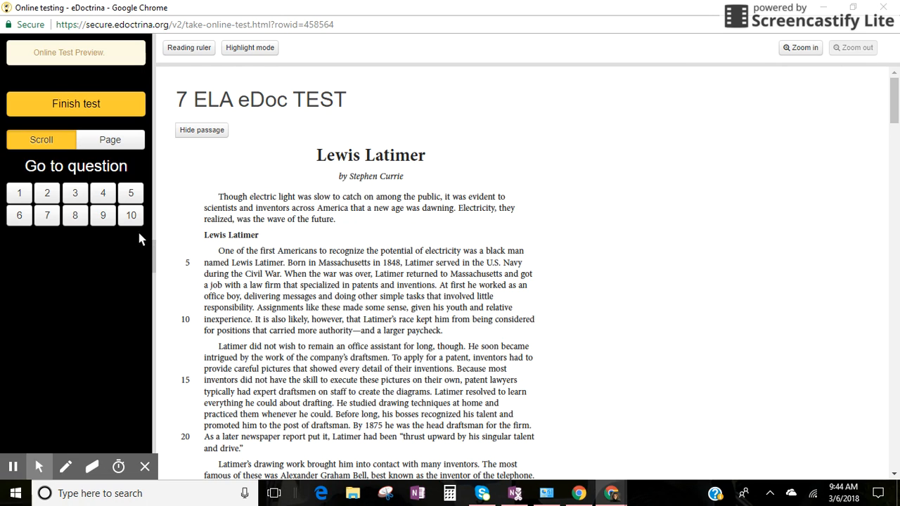
pyautogui.click(21, 195)
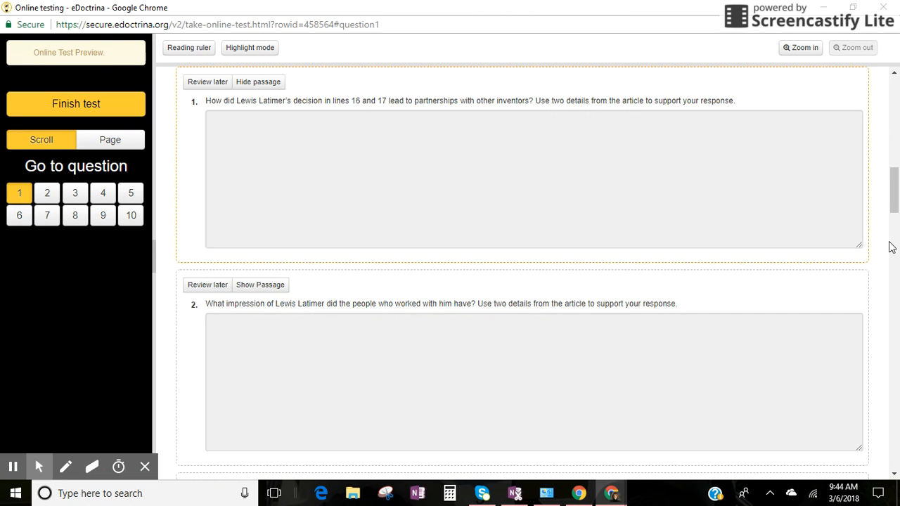
pyautogui.moveTo(898, 207); pyautogui.dragTo(883, 124)
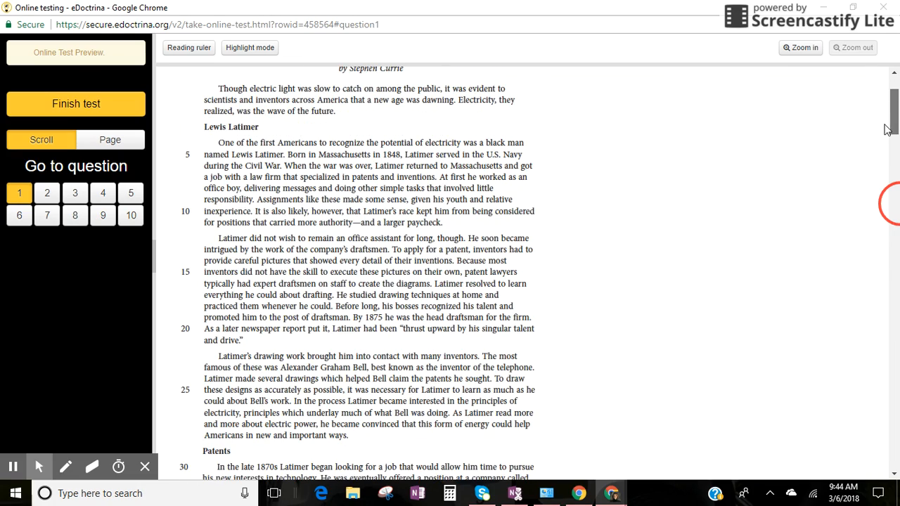
pyautogui.click(882, 8)
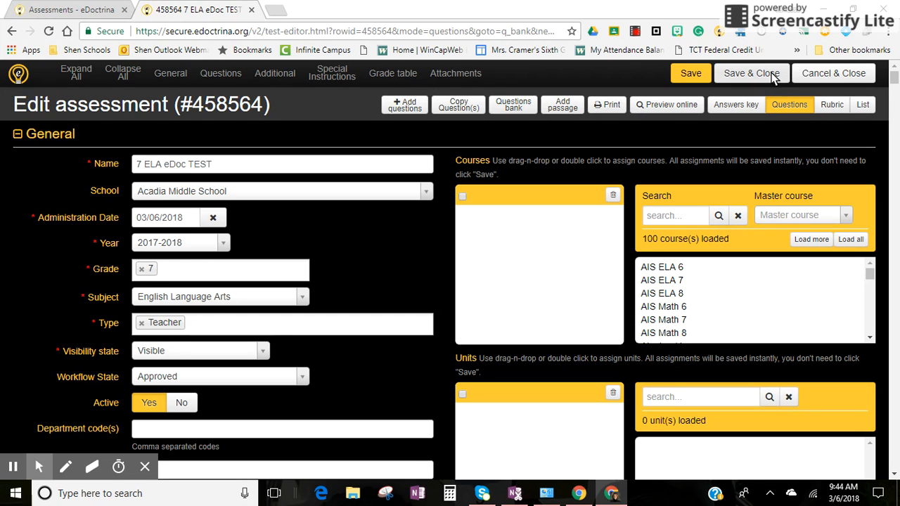
# Save and close the assessment, and filter the assessments list by the Engage NY Content test bank.
pyautogui.click(773, 76)
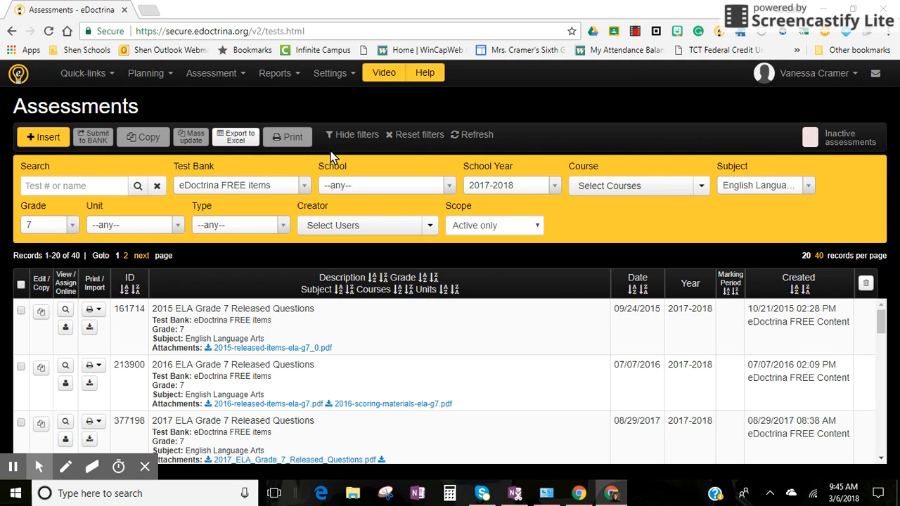
pyautogui.click(304, 187)
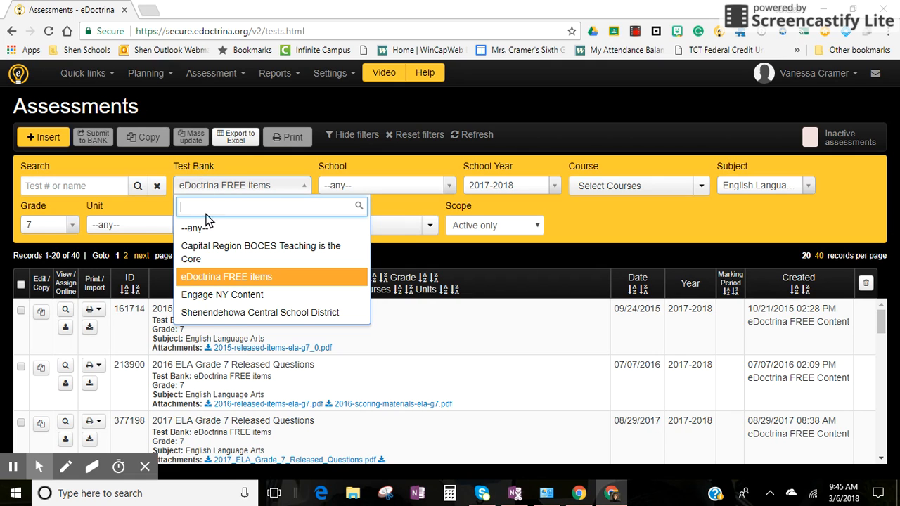
pyautogui.click(221, 295)
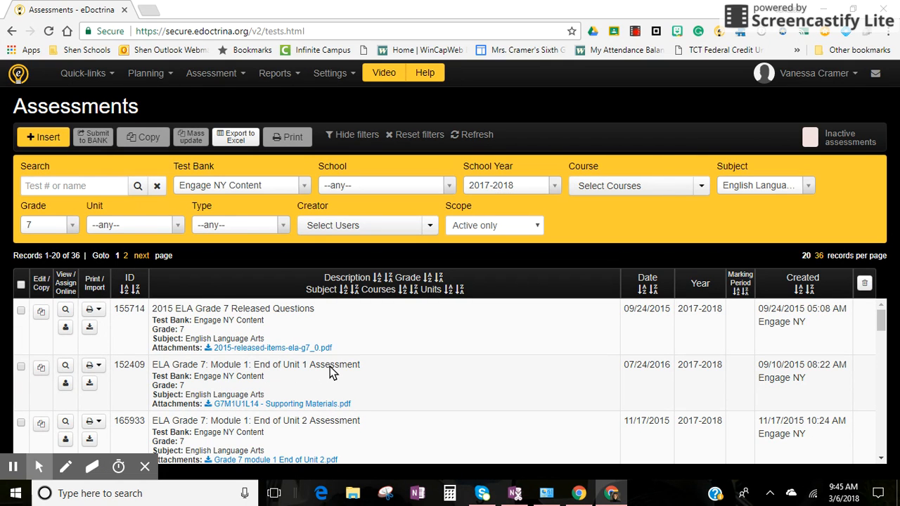
# Preview the ELA Grade 7: Module 1: End of Unit 1 Assessment online and close the preview.
pyautogui.click(66, 365)
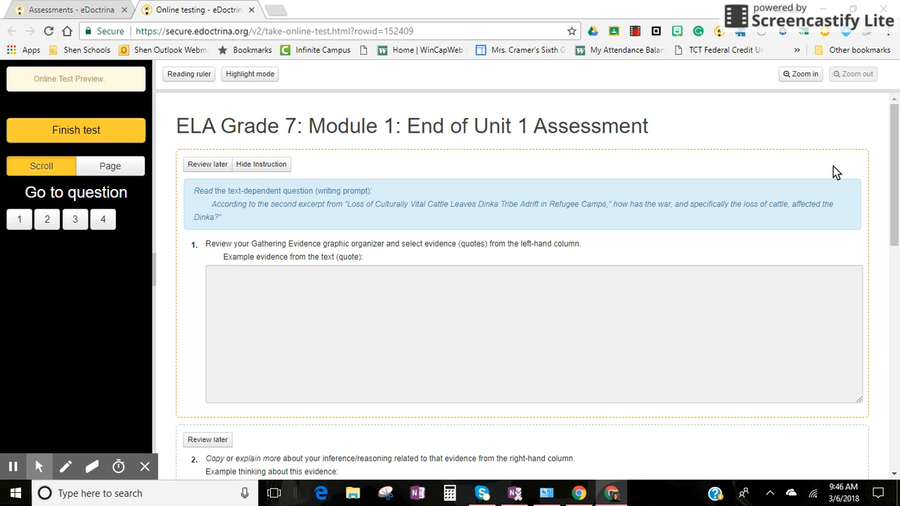
pyautogui.moveTo(892, 162); pyautogui.dragTo(894, 134)
pyautogui.rightClick(894, 132)
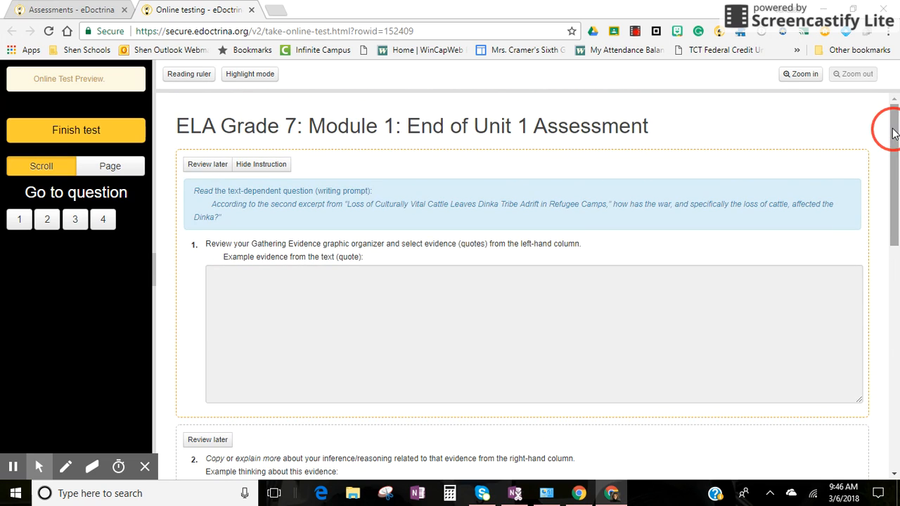
pyautogui.click(251, 10)
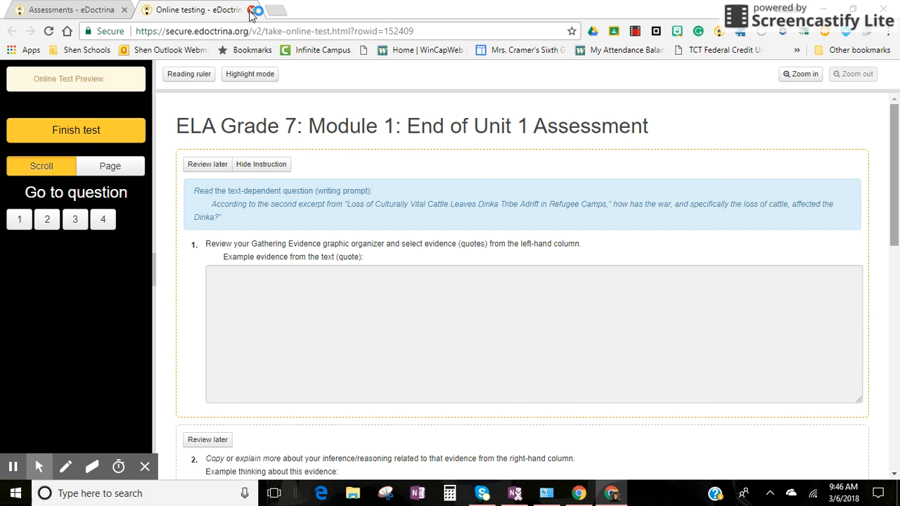
pyautogui.click(250, 10)
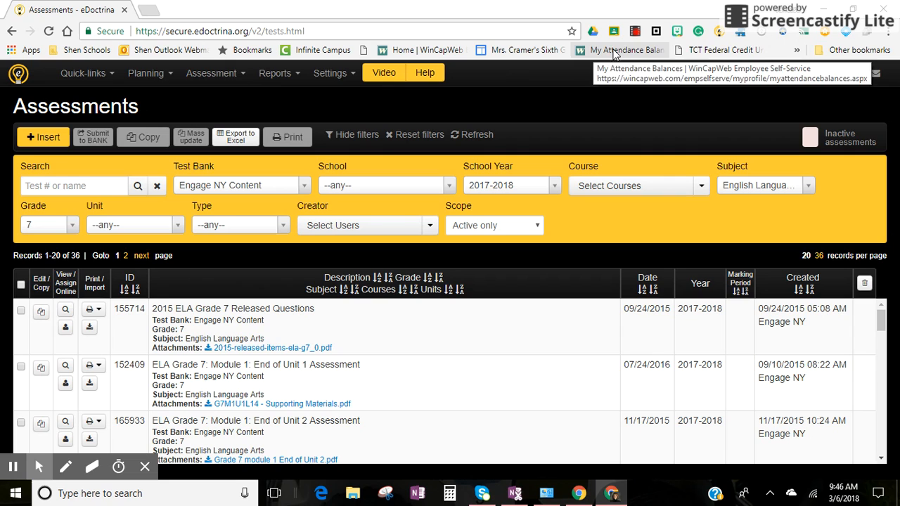
pyautogui.click(637, 37)
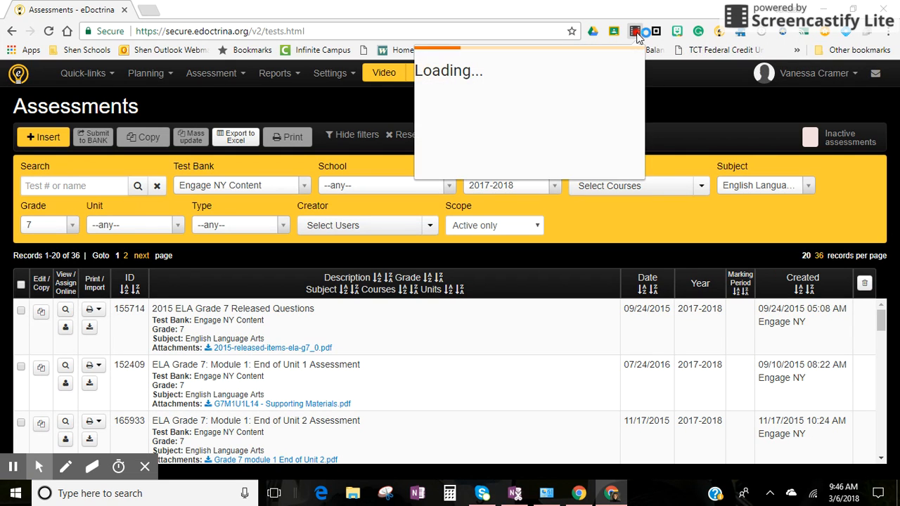